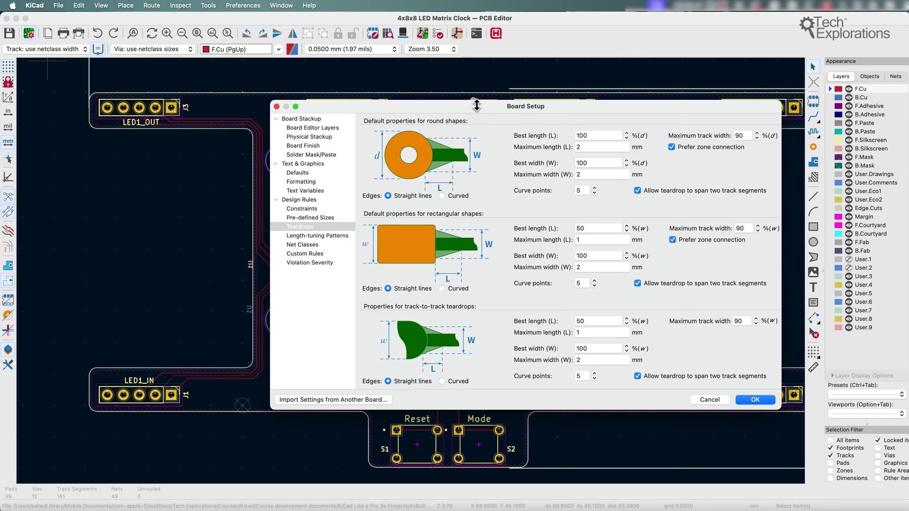
# Step: Close the Board Setup teardrop settings unchanged, leaving the LED matrix clock board visible
pyautogui.moveTo(475, 107); pyautogui.dragTo(453, 94)
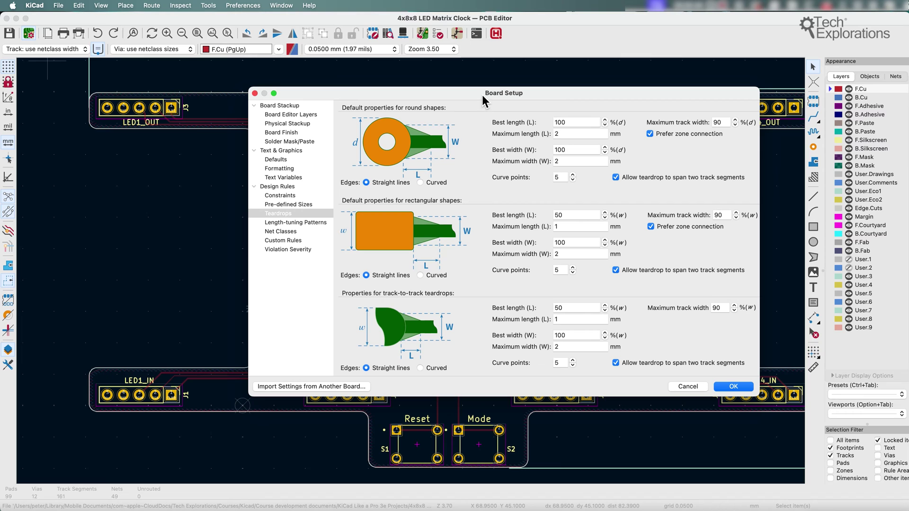
pyautogui.click(692, 387)
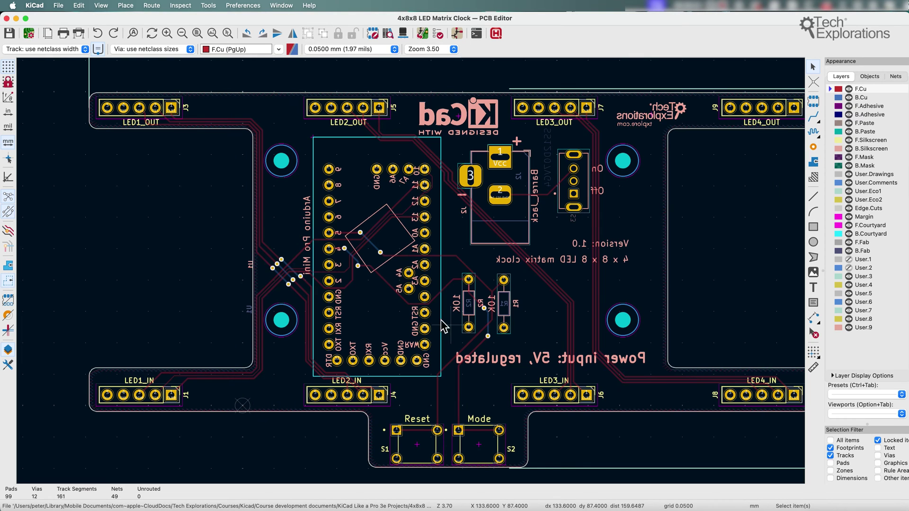
# Step: Reopen Board Setup's Teardrops page and review the round-shape 100% best length default
pyautogui.click(33, 36)
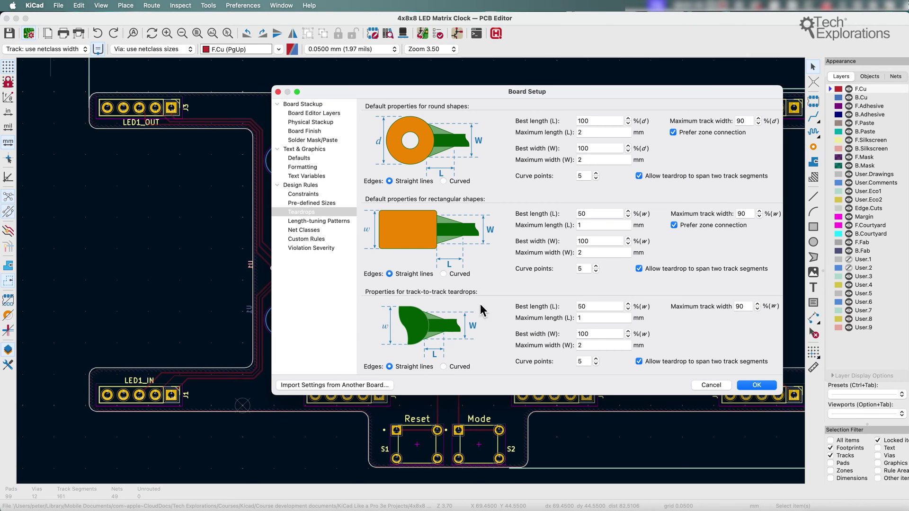
pyautogui.moveTo(412, 92); pyautogui.dragTo(634, 95)
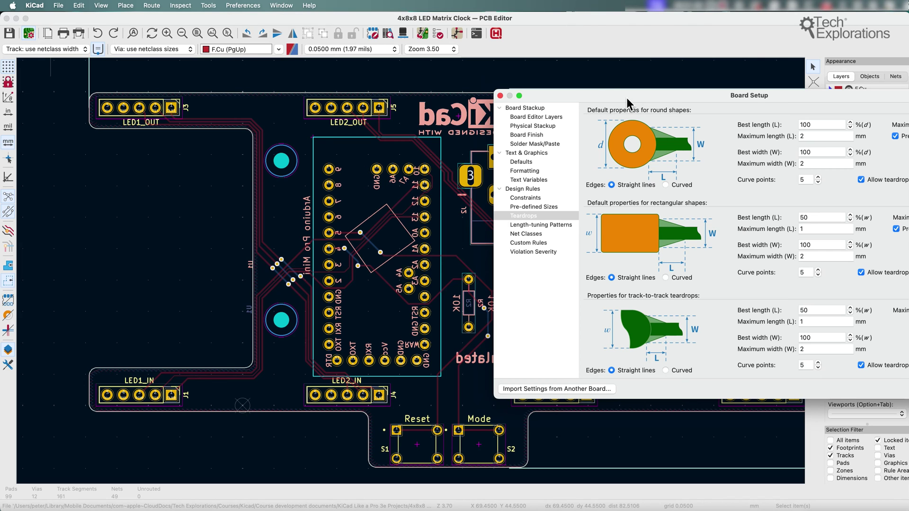
pyautogui.moveTo(627, 97); pyautogui.dragTo(334, 93)
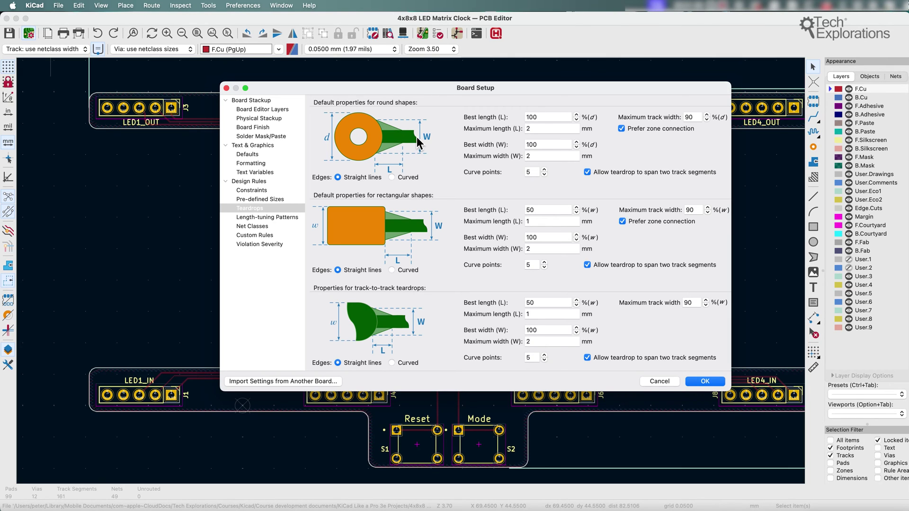
pyautogui.doubleClick(532, 117)
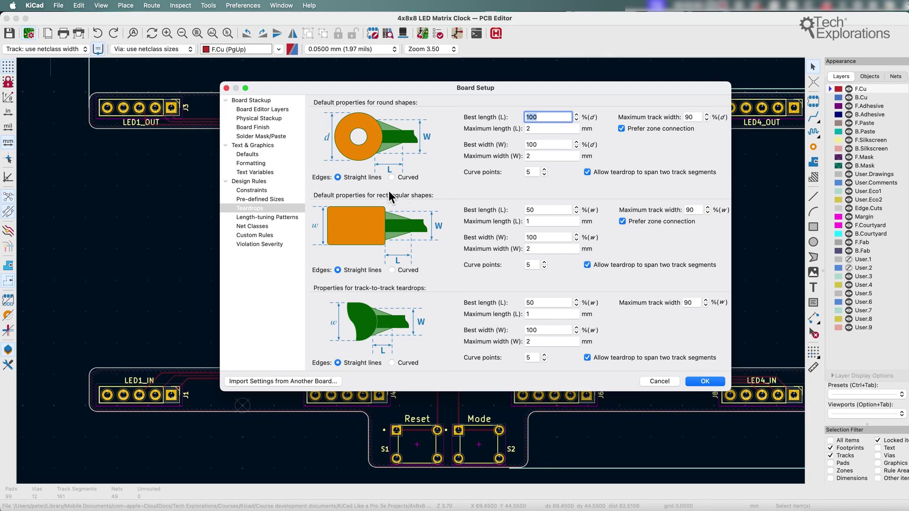
# Step: Accept the teardrop defaults, zoom in on the Arduino Pro Mini pins, and bring up the Edit menu
pyautogui.click(708, 382)
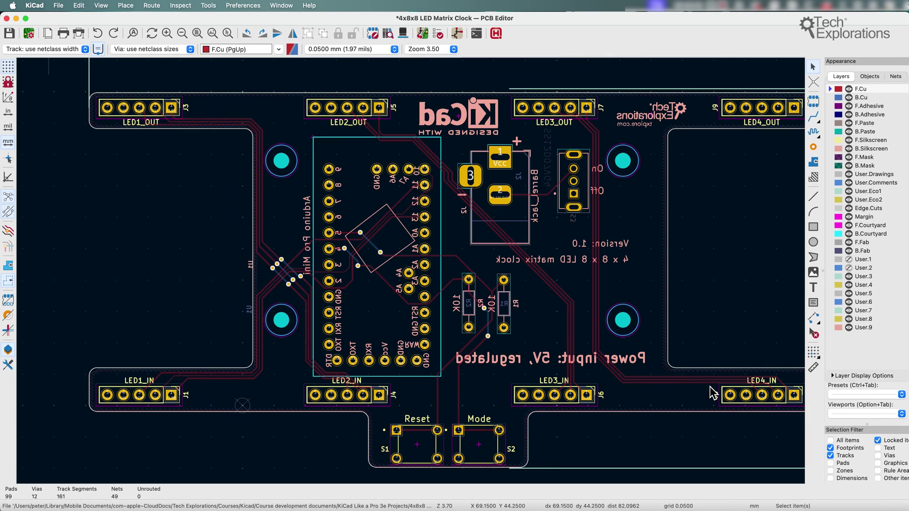
pyautogui.scroll(7, 332, 207)
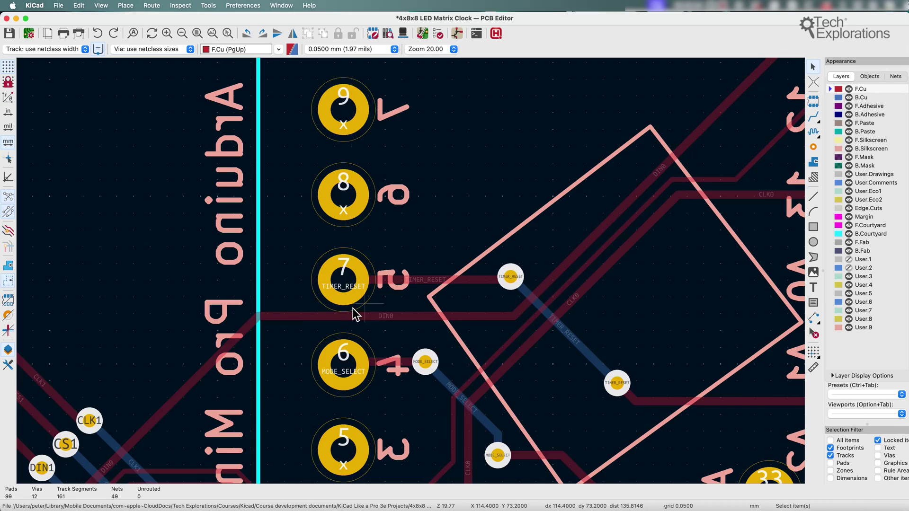
pyautogui.scroll(-3, 353, 309)
pyautogui.scroll(-2, 414, 278)
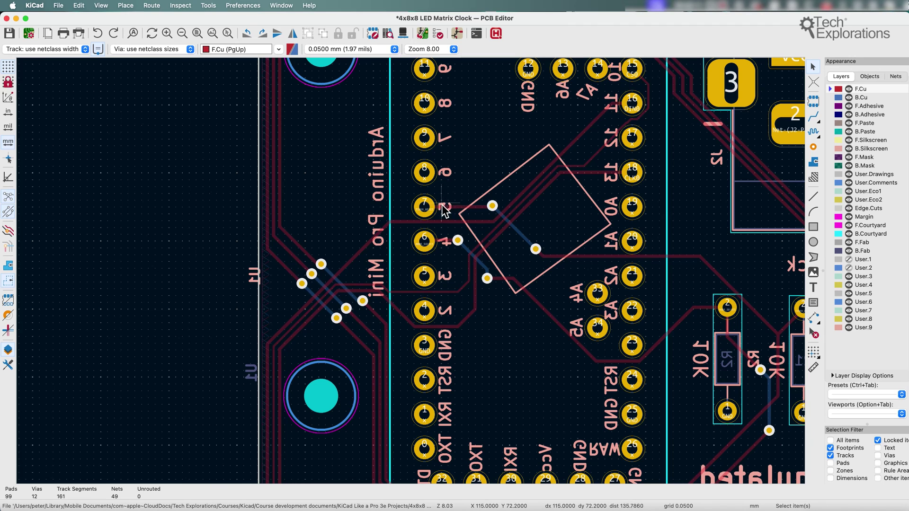
pyautogui.scroll(5, 444, 207)
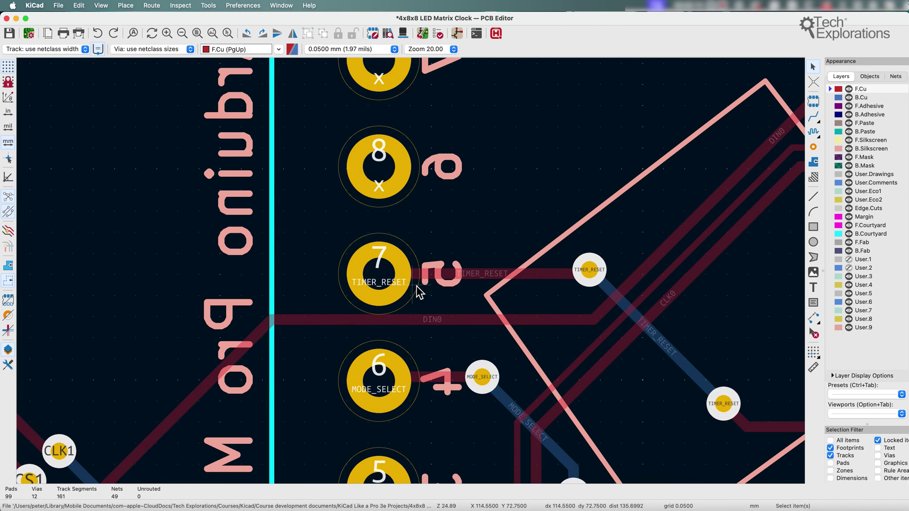
pyautogui.click(79, 5)
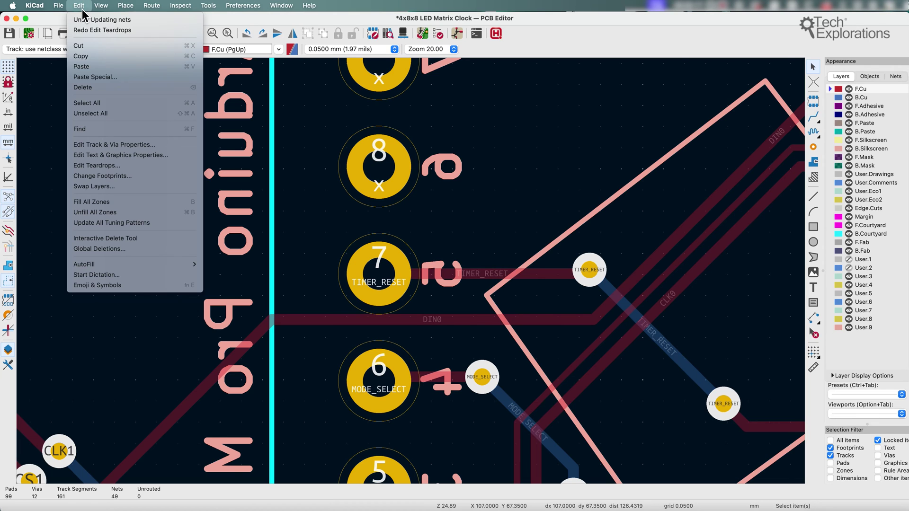
# Step: Add default-value teardrops to all F.Cu PTH pads, SMD pads and vias
pyautogui.click(97, 169)
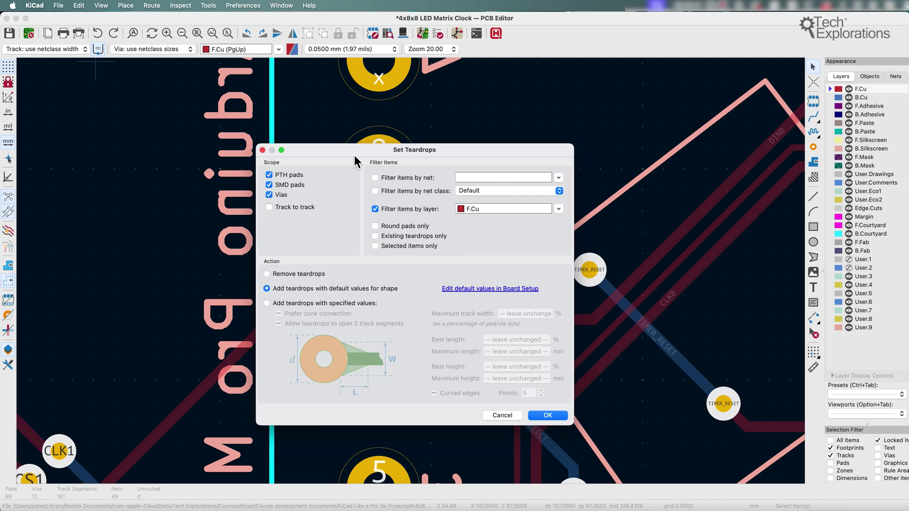
pyautogui.moveTo(355, 155); pyautogui.dragTo(597, 123)
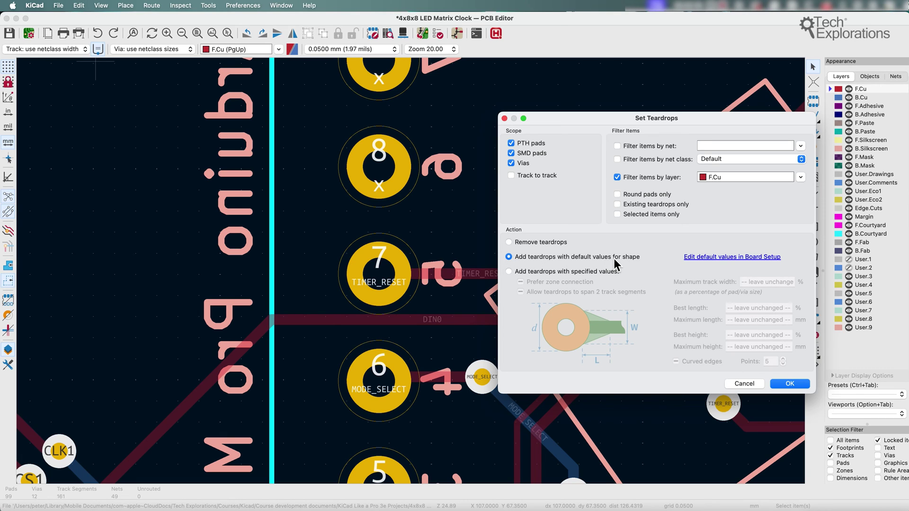
pyautogui.click(790, 383)
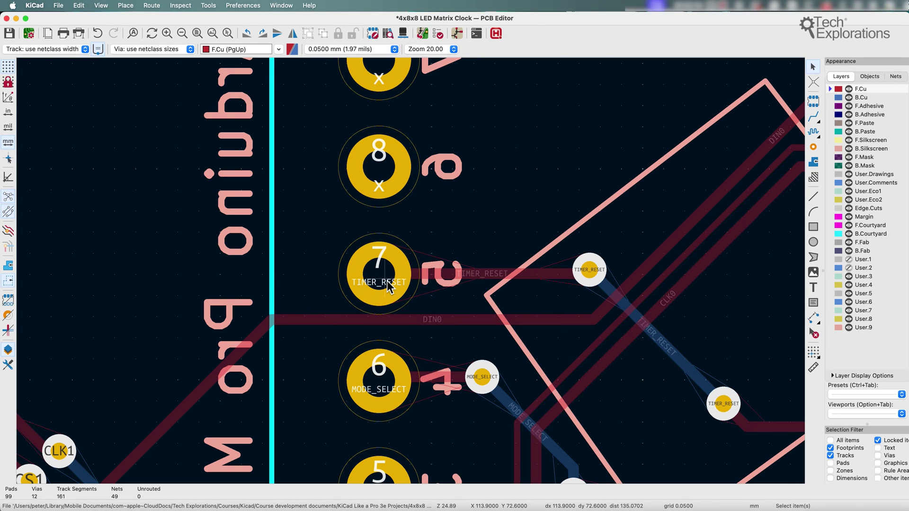
# Step: Show copper zones filled and zoom onto pad 7 and the TIMER_RESET via
pyautogui.click(8, 266)
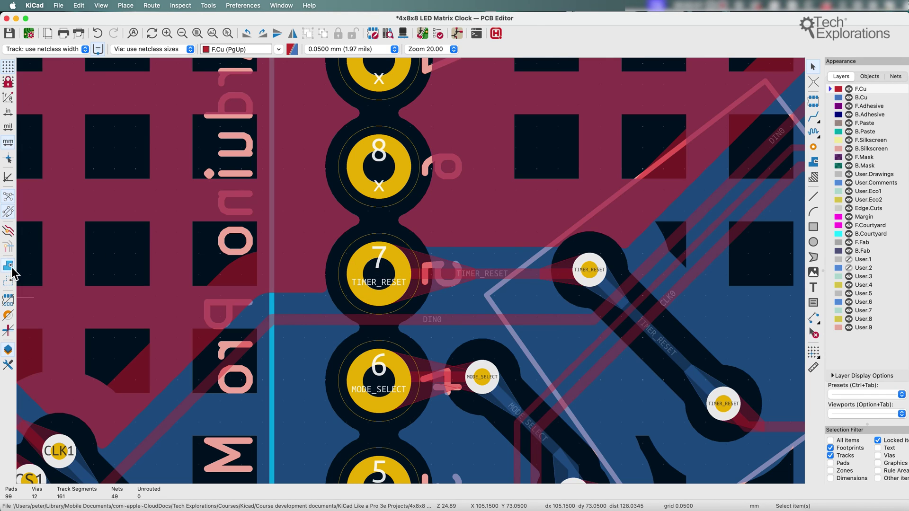
pyautogui.scroll(5, 414, 273)
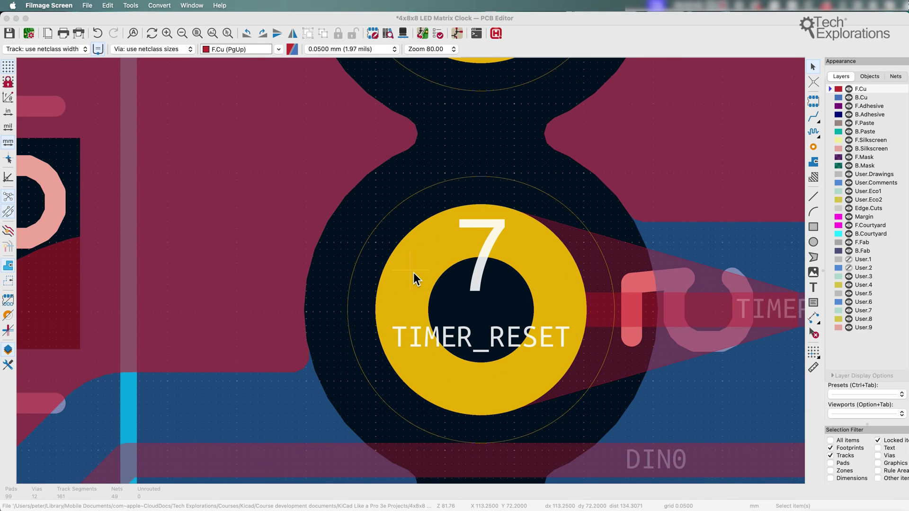
pyautogui.scroll(-1, 306, 189)
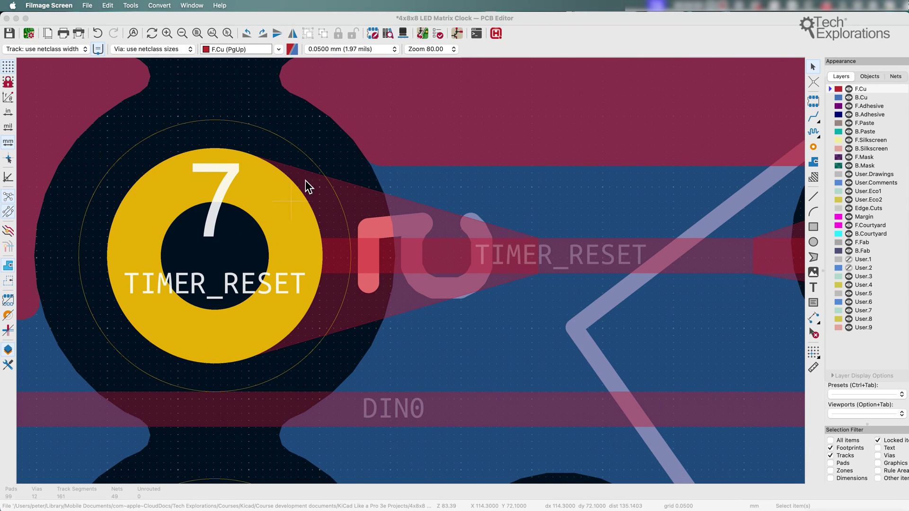
pyautogui.click(348, 280)
pyautogui.scroll(-3, 378, 279)
pyautogui.scroll(5, 577, 275)
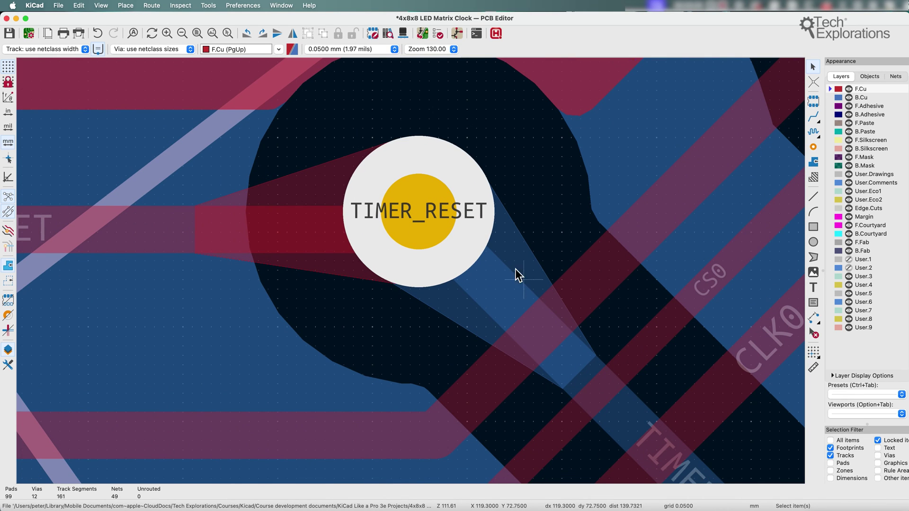
# Step: Open the board in the 3D Viewer, zooming and panning to frame the teardropped pads
pyautogui.click(102, 6)
pyautogui.click(117, 32)
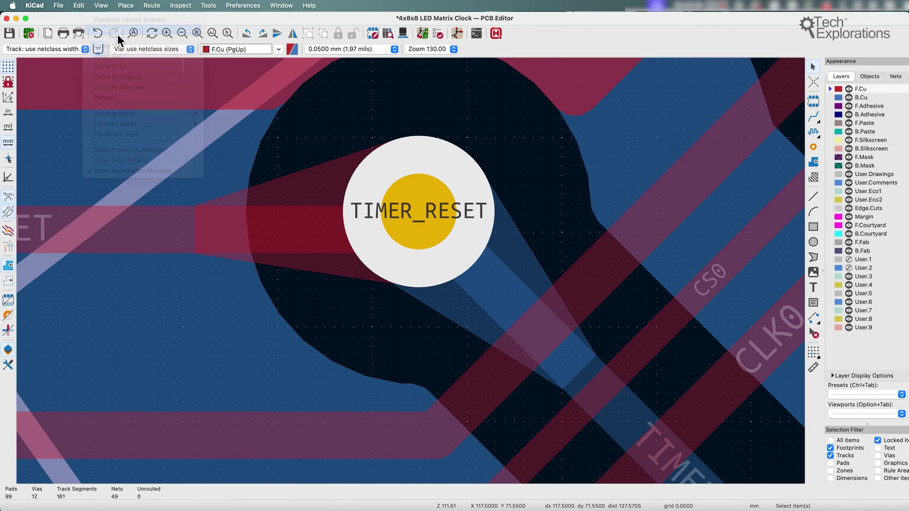
pyautogui.scroll(5, 352, 237)
pyautogui.scroll(5, 412, 229)
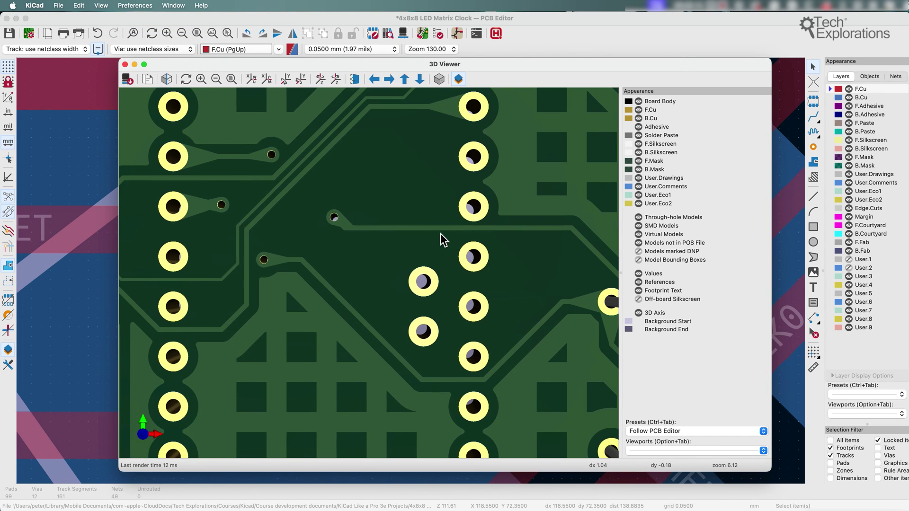
pyautogui.scroll(-3, 509, 278)
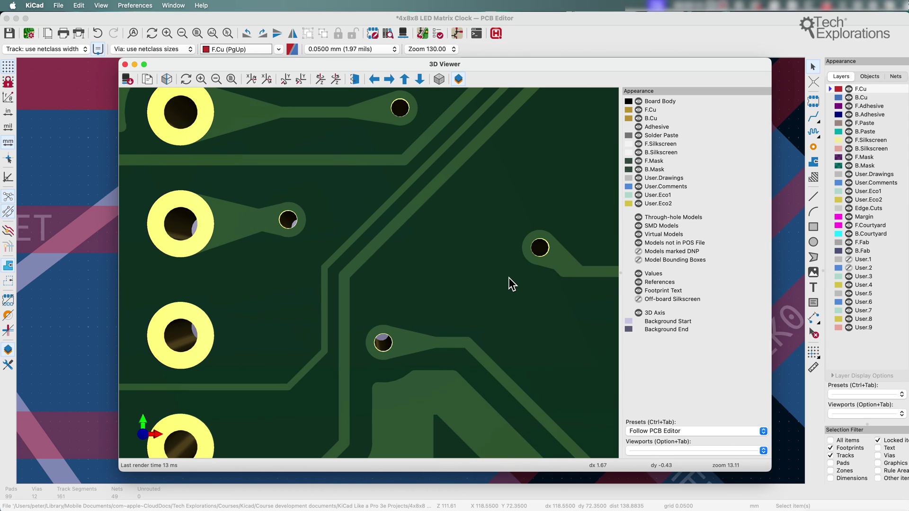
pyautogui.scroll(4, 401, 269)
pyautogui.moveTo(279, 219); pyautogui.dragTo(403, 244, button='middle')
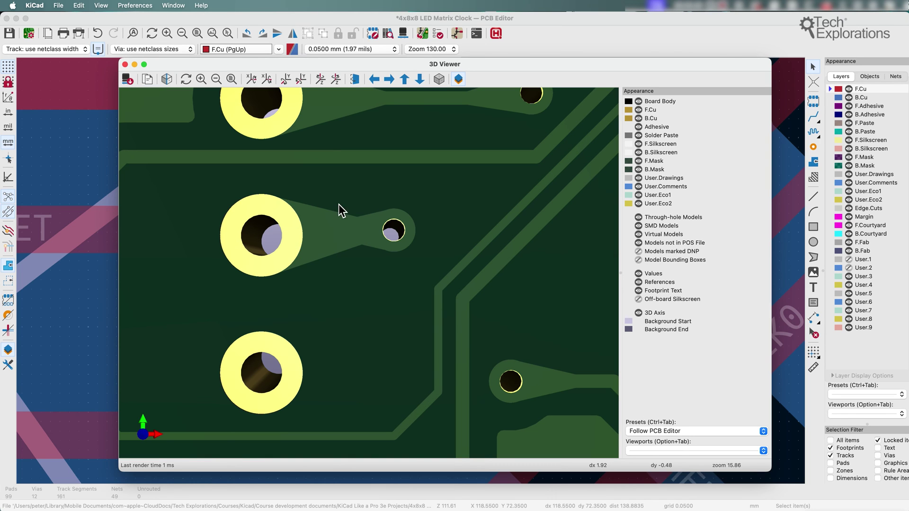
pyautogui.scroll(-15, 536, 315)
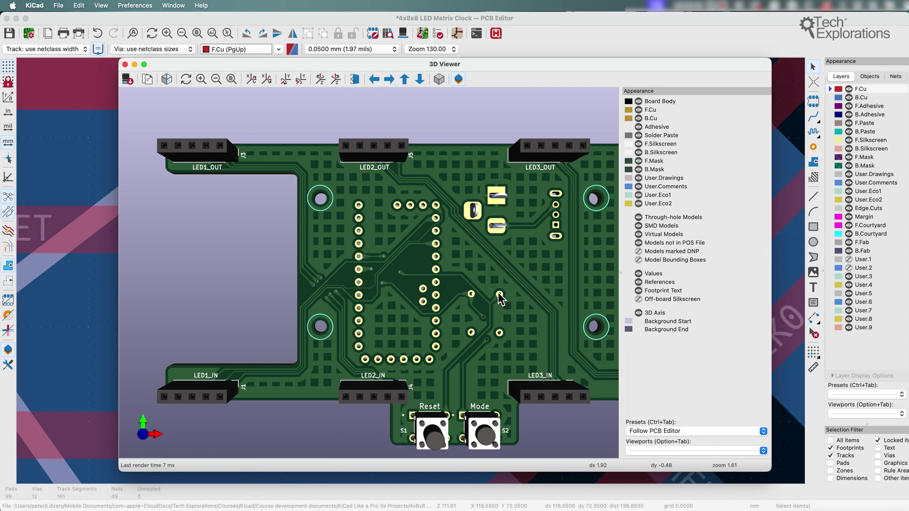
pyautogui.scroll(10, 498, 293)
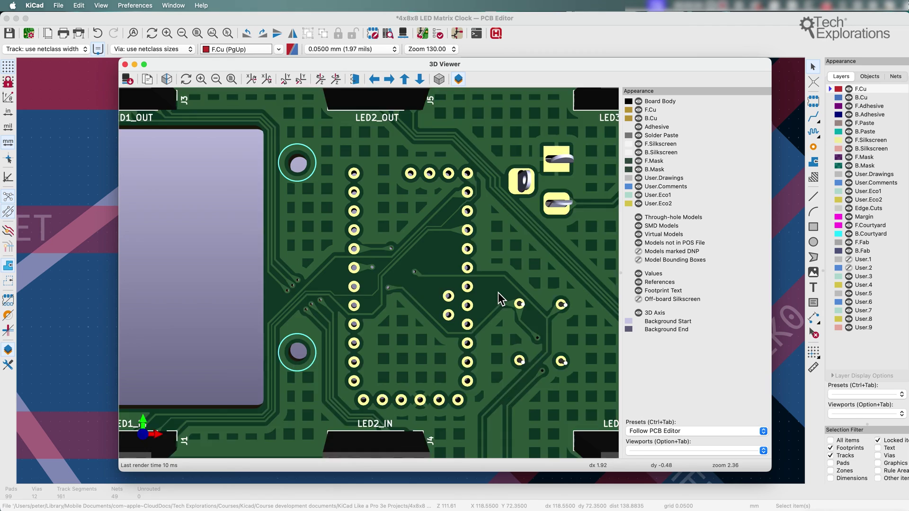